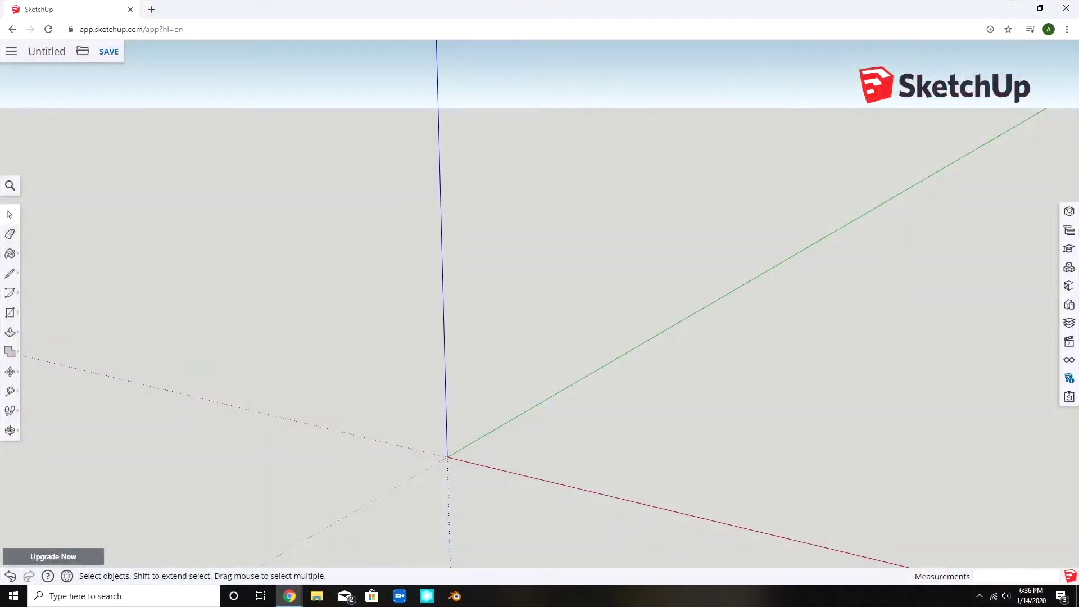
- Draw the bottom bar rectangle and place guides near its right end
{"action": "middle_click_drag", "start_coordinate": [540, 338], "coordinate": [561, 325]}
{"action": "key", "text": "r"}
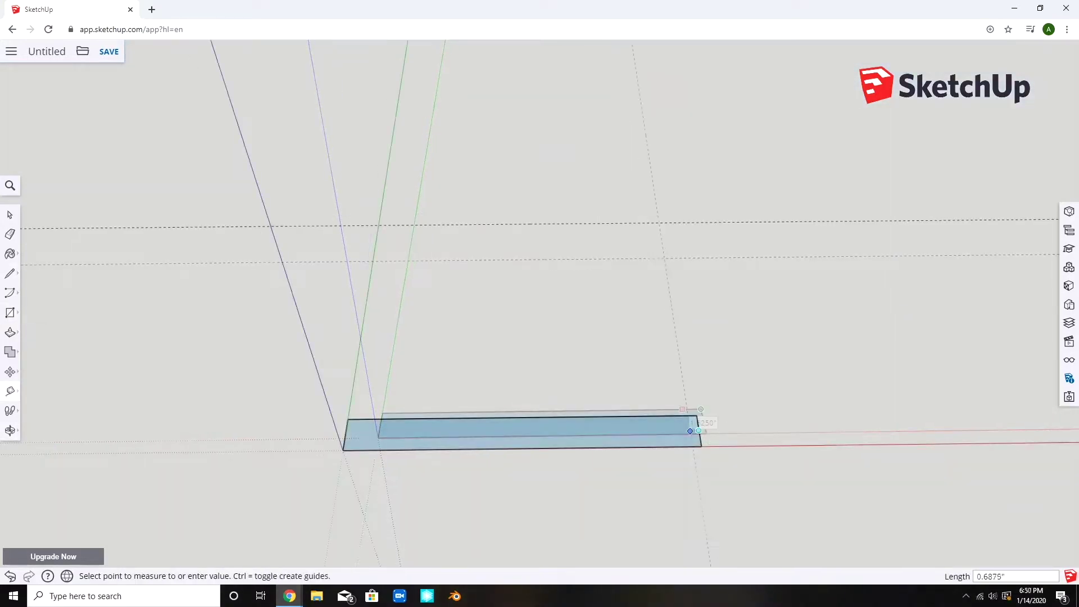
{"action": "left_click", "coordinate": [667, 416]}
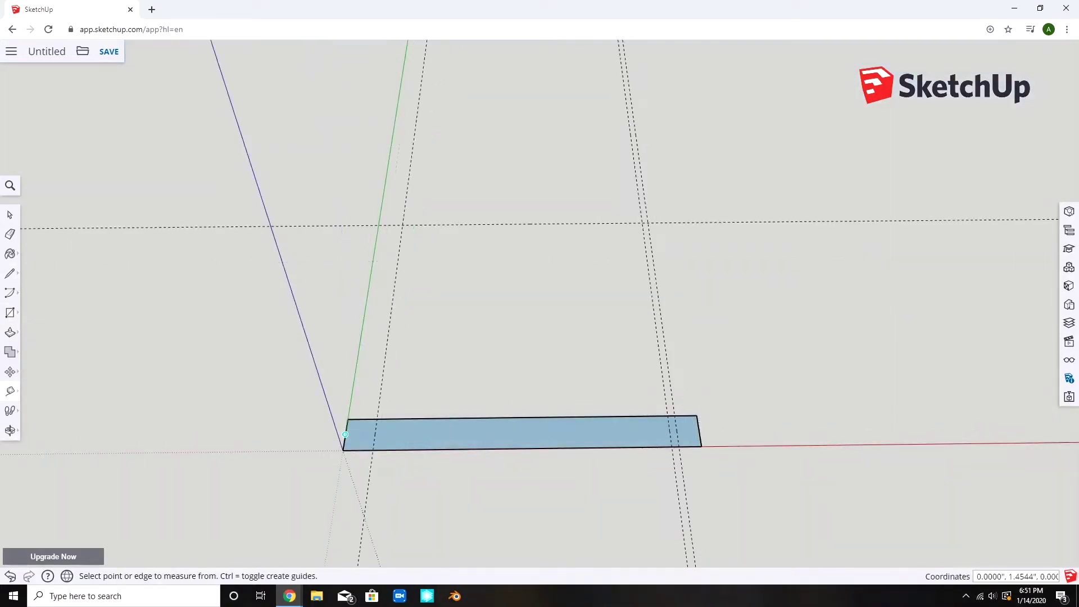
{"action": "left_click", "coordinate": [698, 430]}
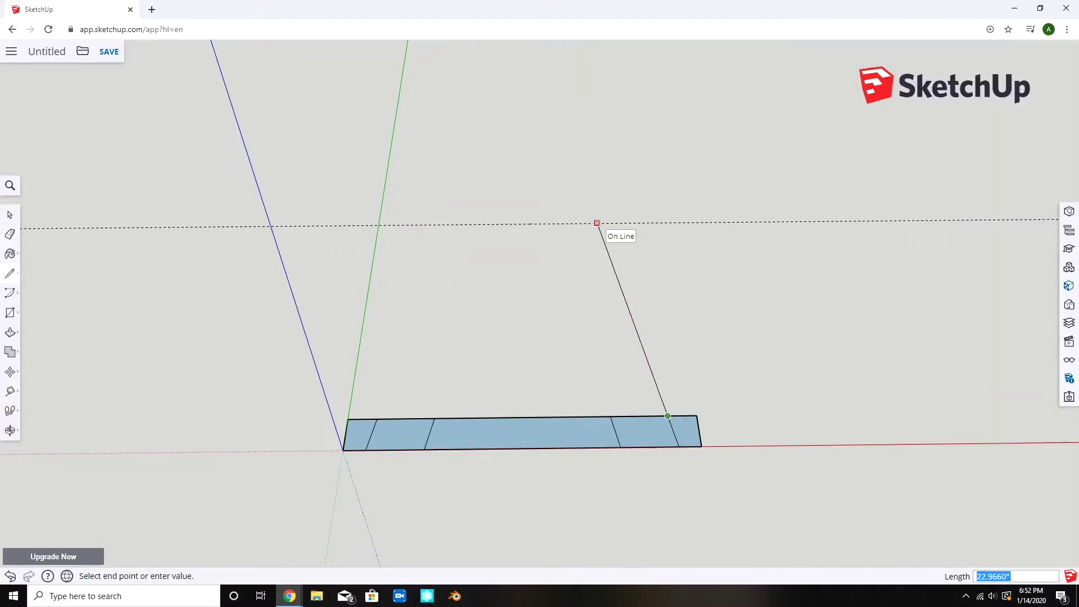
- Draw the slanted leg edges and delete the middle face to leave an open A-frame
{"action": "left_click", "coordinate": [620, 447]}
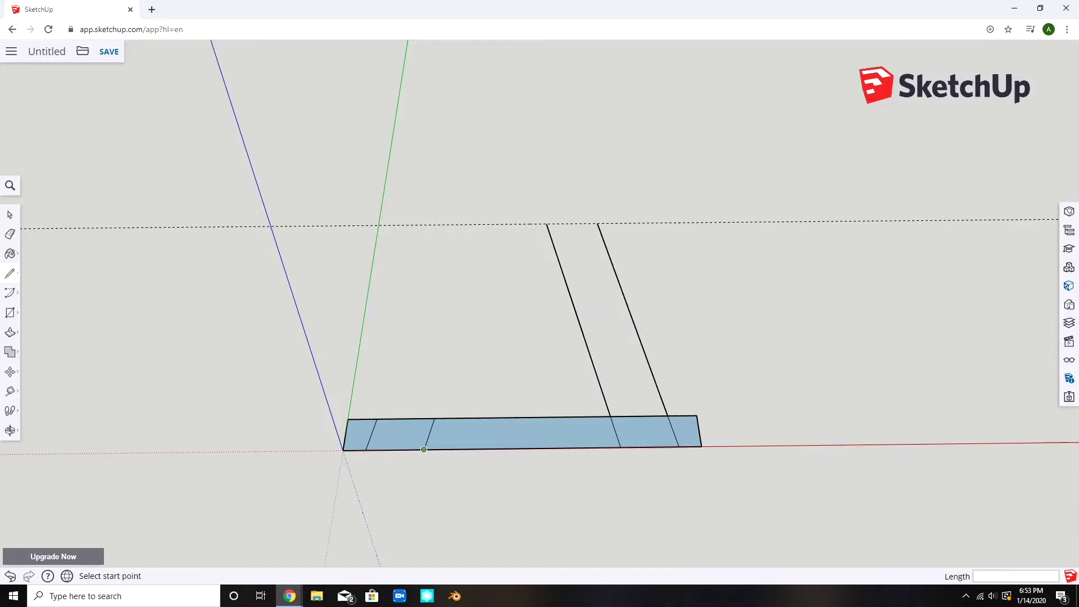
{"action": "left_click", "coordinate": [597, 223]}
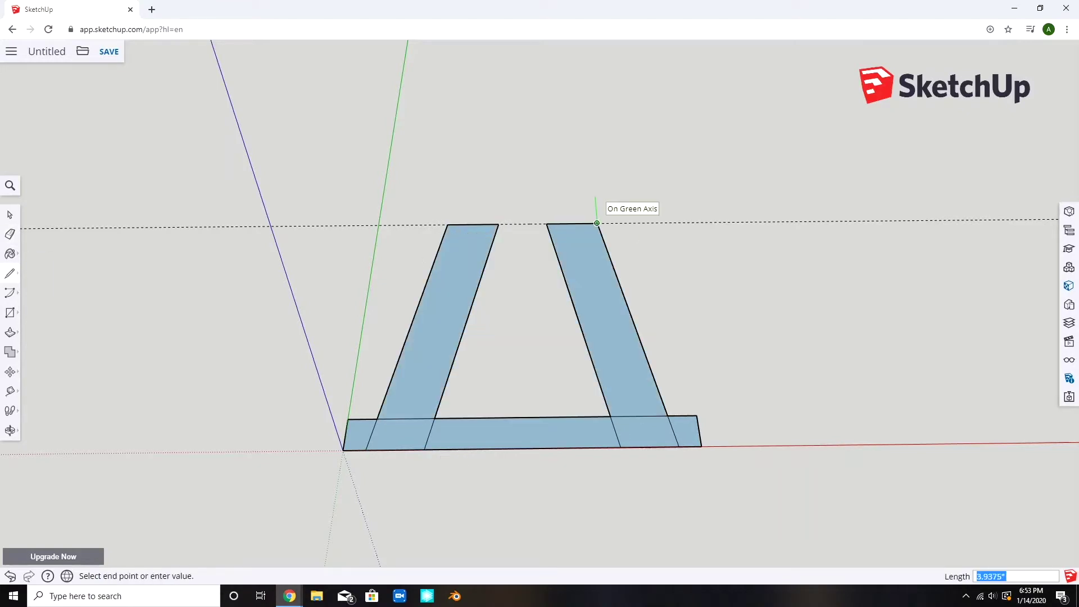
{"action": "left_click", "coordinate": [523, 337]}
{"action": "key", "text": "Delete"}
- Start a Tape Measure reading from the frame's bottom edge, then cancel the unfinished line
{"action": "middle_click_drag", "start_coordinate": [523, 337], "coordinate": [506, 354]}
{"action": "left_click", "coordinate": [10, 352]}
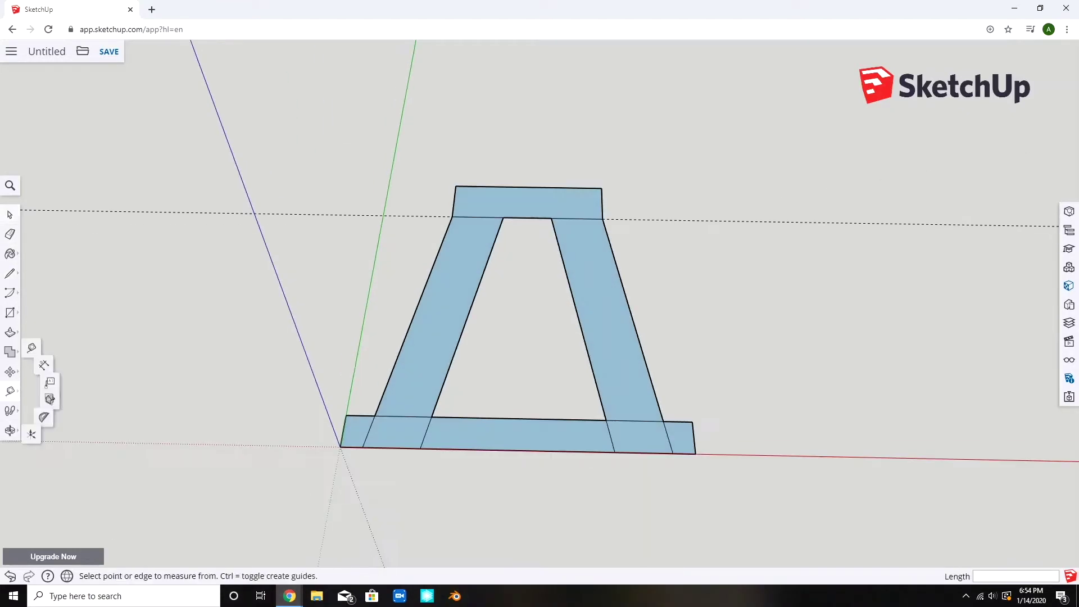
{"action": "left_click", "coordinate": [49, 350]}
{"action": "middle_click_drag", "start_coordinate": [642, 552], "coordinate": [430, 544]}
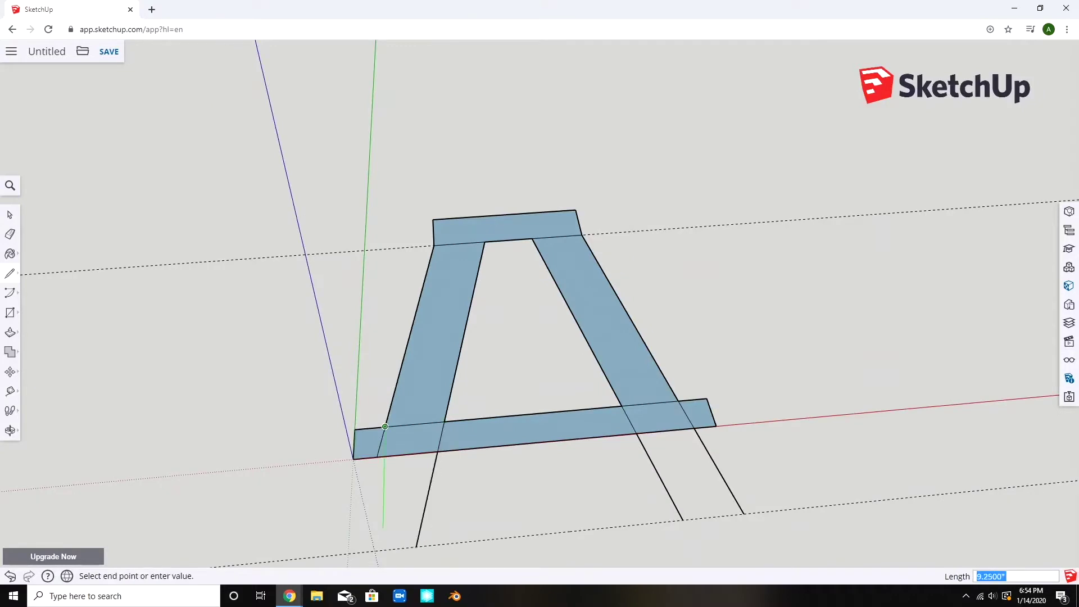
{"action": "key", "text": "Escape"}
{"action": "middle_click_drag", "start_coordinate": [385, 426], "coordinate": [405, 455]}
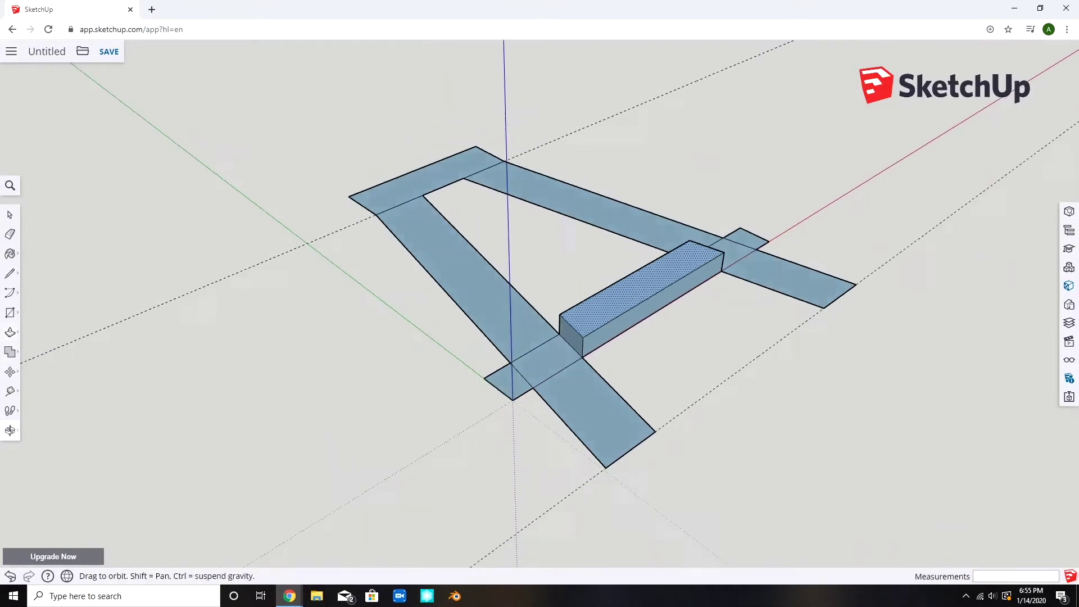
- Raise the crossbar and erase its step edges so its top is flush with the frame
{"action": "middle_click_drag", "start_coordinate": [540, 304], "coordinate": [557, 278]}
{"action": "left_click", "coordinate": [650, 245]}
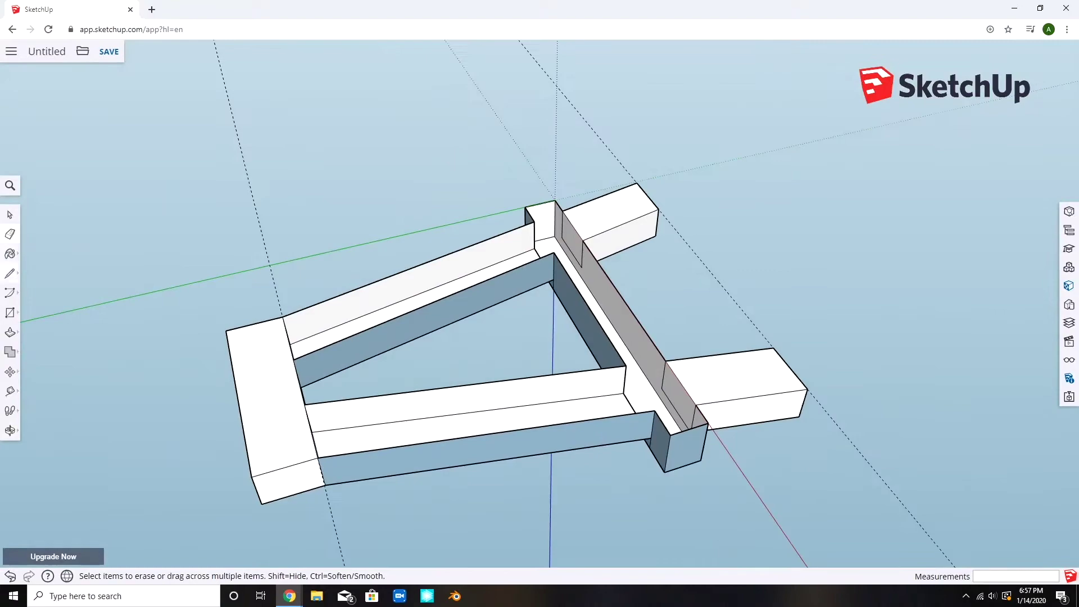
{"action": "left_click", "coordinate": [663, 433]}
{"action": "left_click", "coordinate": [554, 279]}
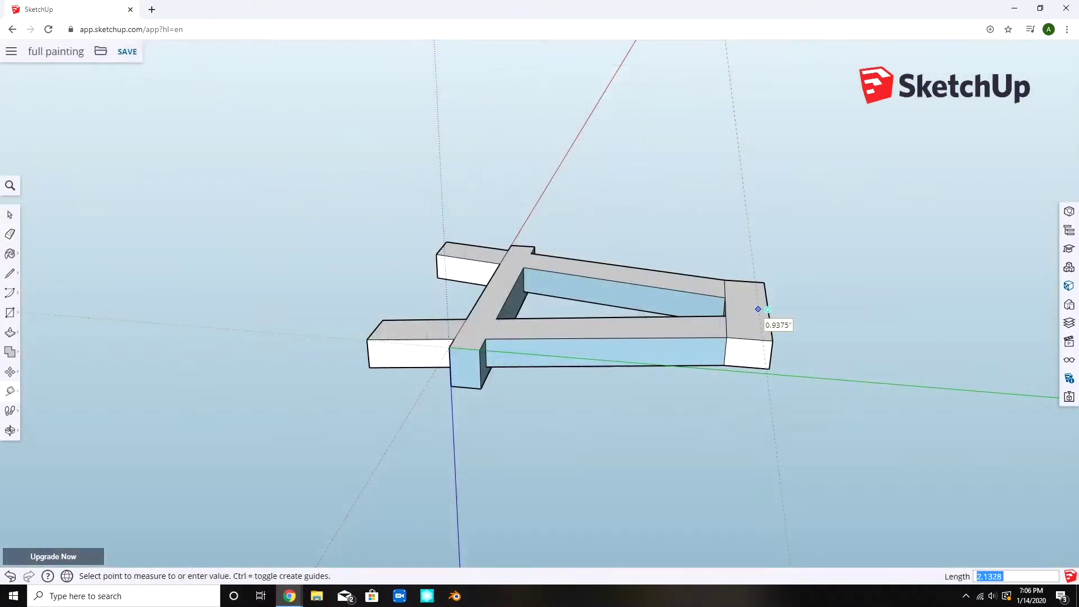
- Place Tape Measure guide points on the right end block and from the centre guide point
{"action": "left_click", "coordinate": [759, 309]}
{"action": "middle_click_drag", "start_coordinate": [759, 310], "coordinate": [721, 328]}
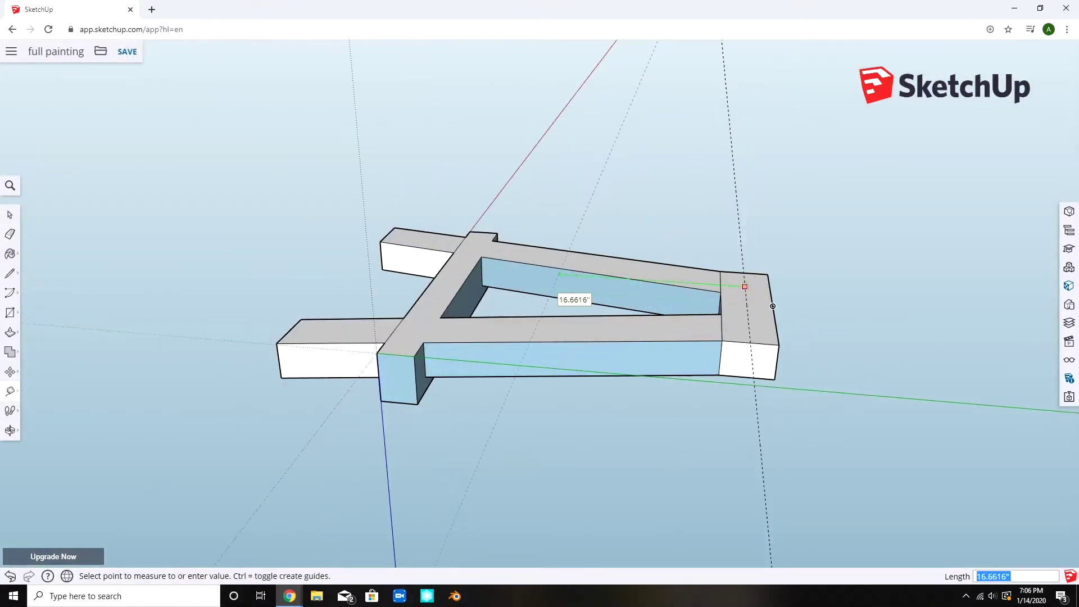
{"action": "left_click", "coordinate": [744, 287]}
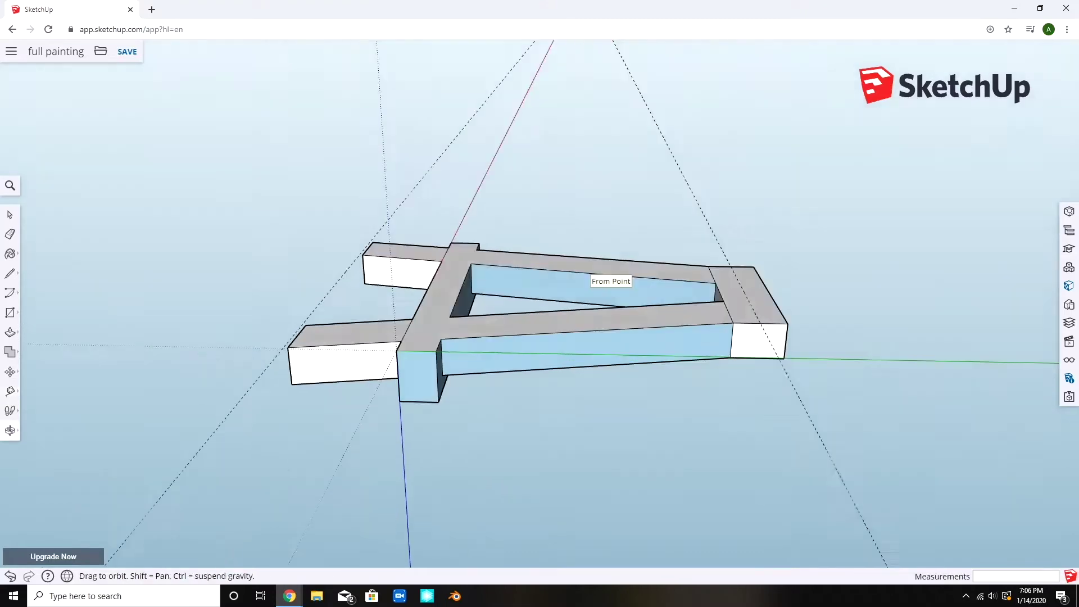
{"action": "mouse_move", "coordinate": [744, 287]}
{"action": "middle_mouse_down"}
{"action": "mouse_move", "coordinate": [785, 320]}
{"action": "mouse_move", "coordinate": [265, 372]}
{"action": "mouse_move", "coordinate": [225, 282]}
{"action": "mouse_move", "coordinate": [268, 89]}
{"action": "middle_mouse_up"}
{"action": "left_click", "coordinate": [789, 289]}
{"action": "left_click", "coordinate": [266, 371]}
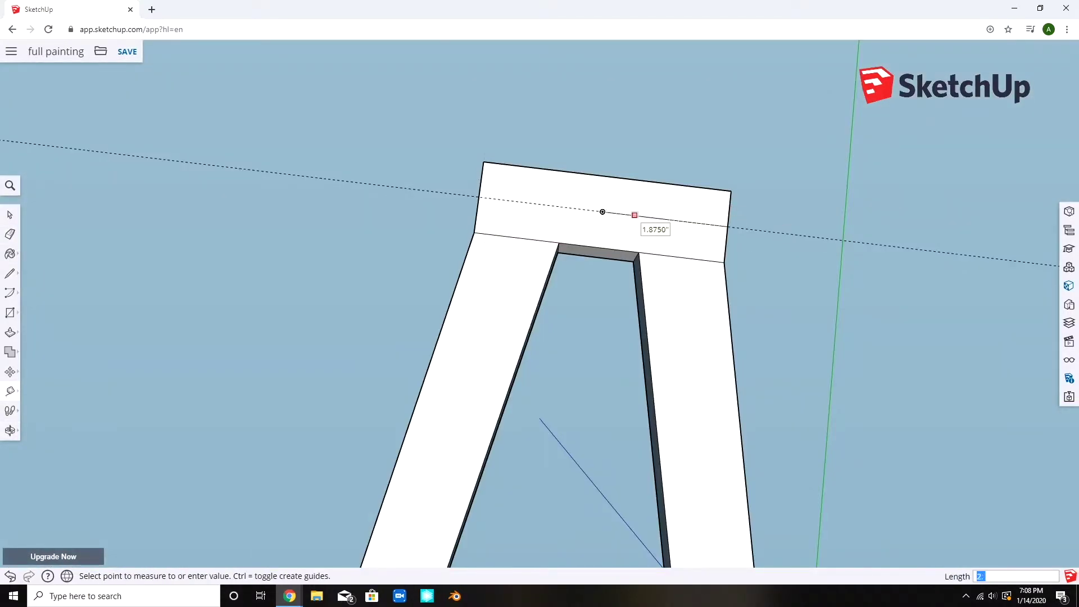
{"action": "type", "text": "2.1327855"}
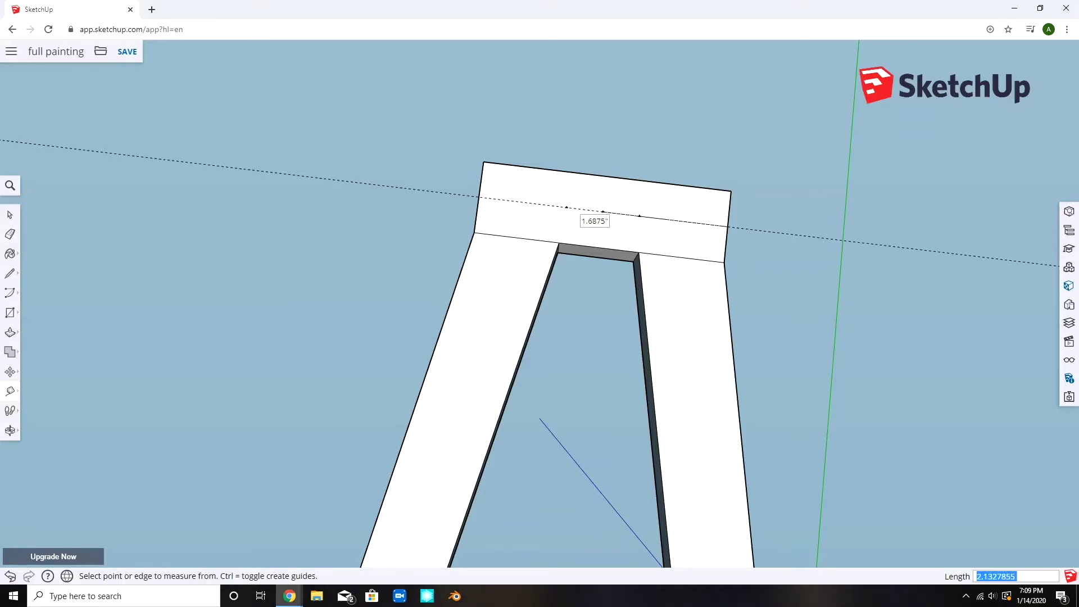
{"action": "left_click", "coordinate": [639, 216]}
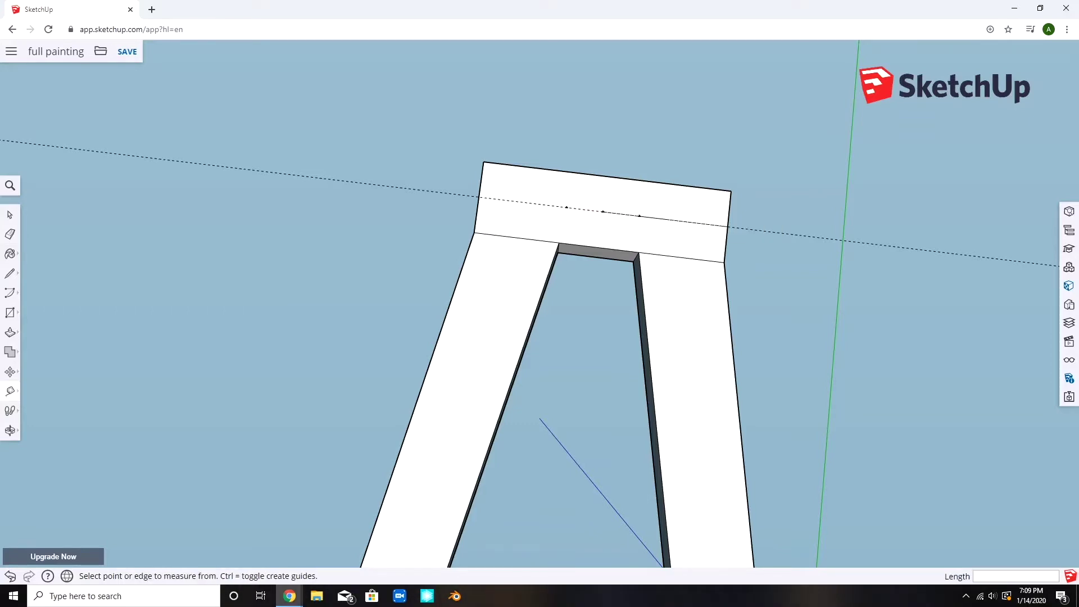
{"action": "middle_click_drag", "start_coordinate": [603, 211], "coordinate": [656, 456]}
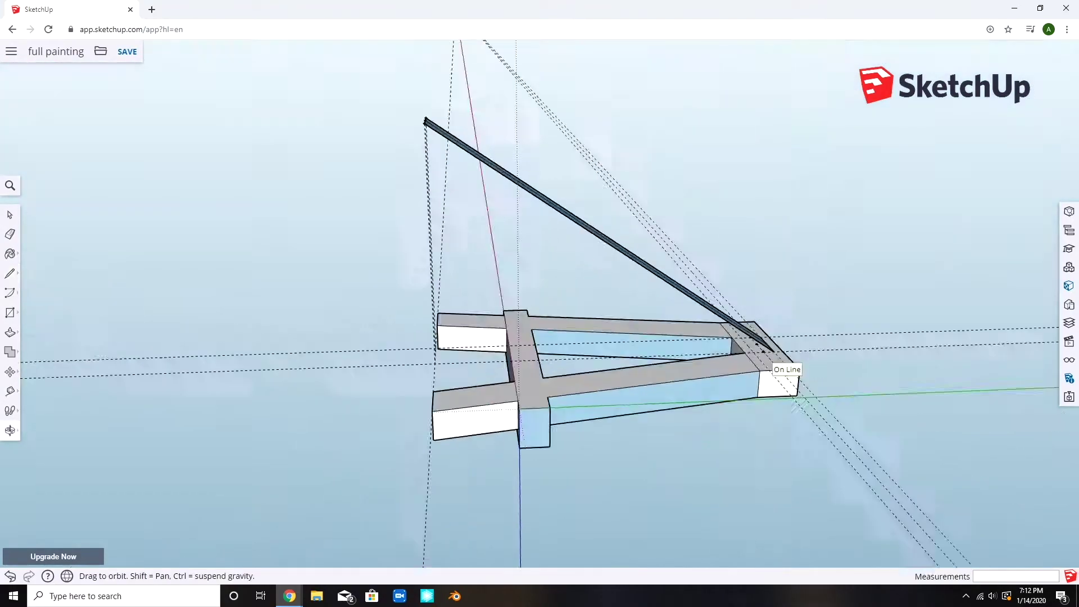
- Measure on the frame and inspect the sloped beam up close
{"action": "middle_click_drag", "start_coordinate": [656, 456], "coordinate": [590, 379]}
{"action": "left_click", "coordinate": [10, 391]}
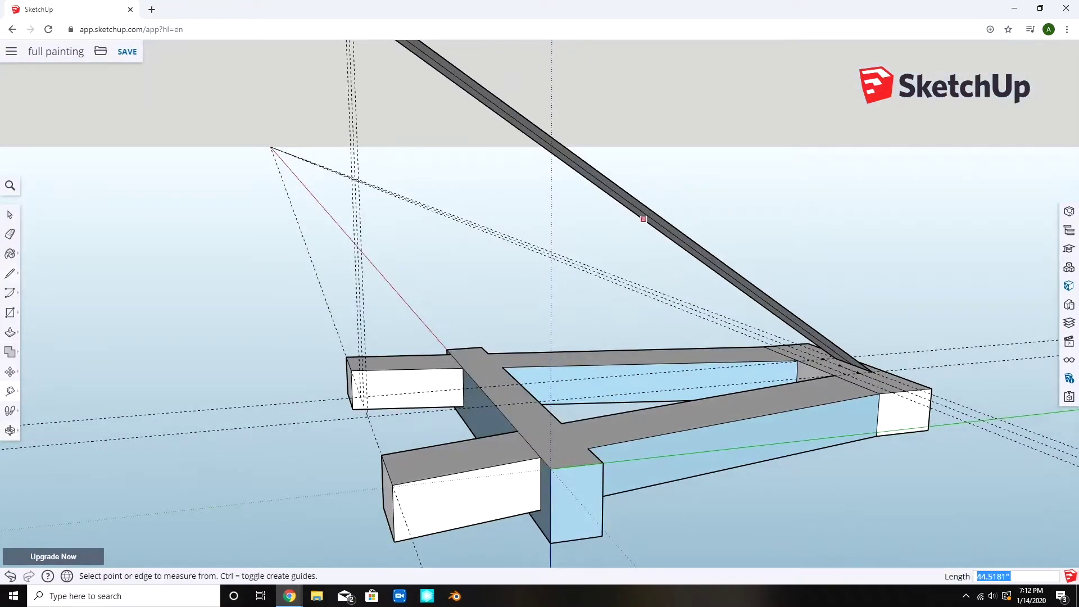
{"action": "scroll", "coordinate": [539, 337], "scroll_direction": "up", "scroll_amount": 5}
{"action": "middle_click_drag", "start_coordinate": [540, 337], "coordinate": [539, 253]}
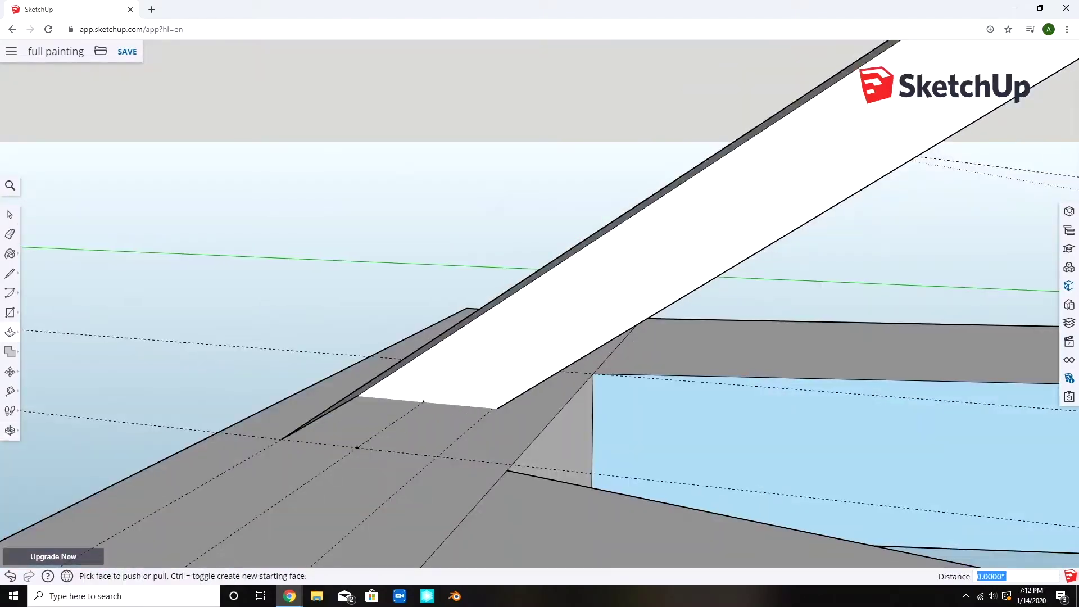
{"action": "middle_click_drag", "start_coordinate": [539, 337], "coordinate": [541, 253]}
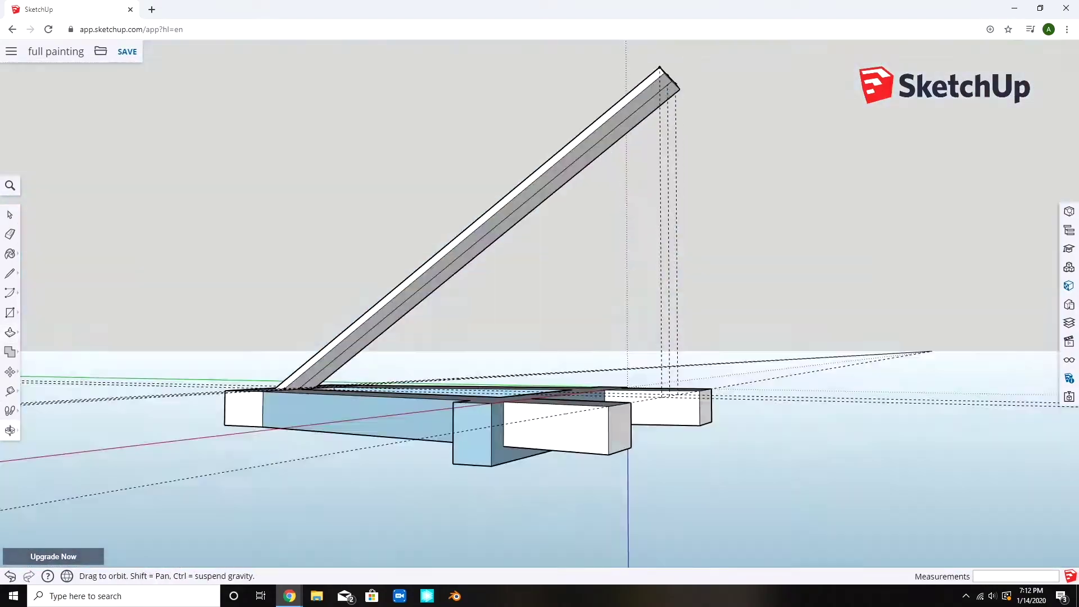
{"action": "middle_click_drag", "start_coordinate": [540, 338], "coordinate": [540, 253]}
- Push/Pull a frame face outward, then check the easel from the front and below
{"action": "key", "text": "p"}
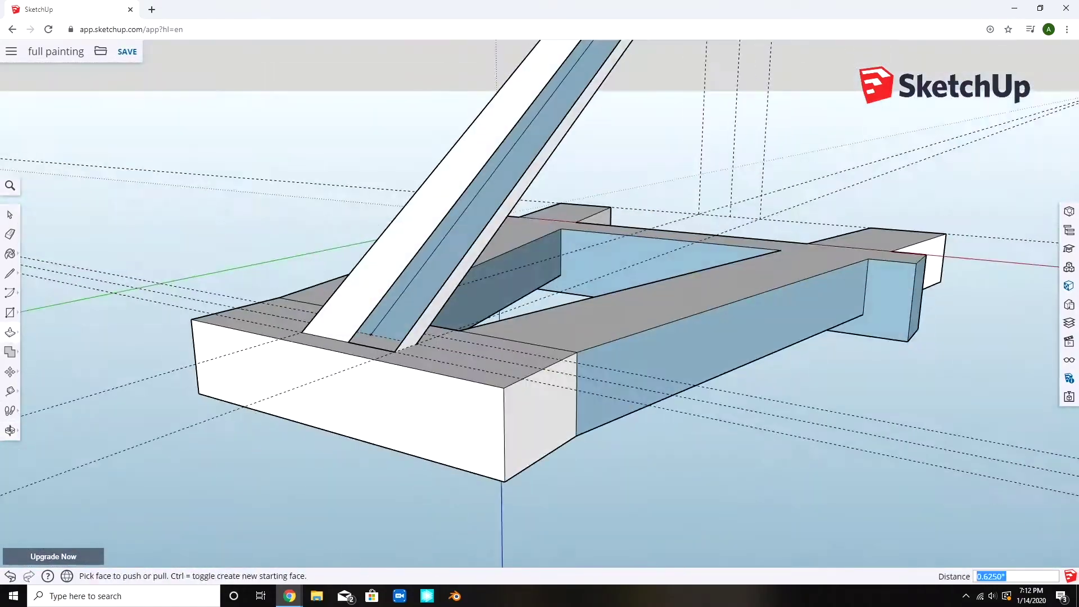
{"action": "key", "text": "e"}
{"action": "middle_click_drag", "start_coordinate": [541, 338], "coordinate": [540, 254]}
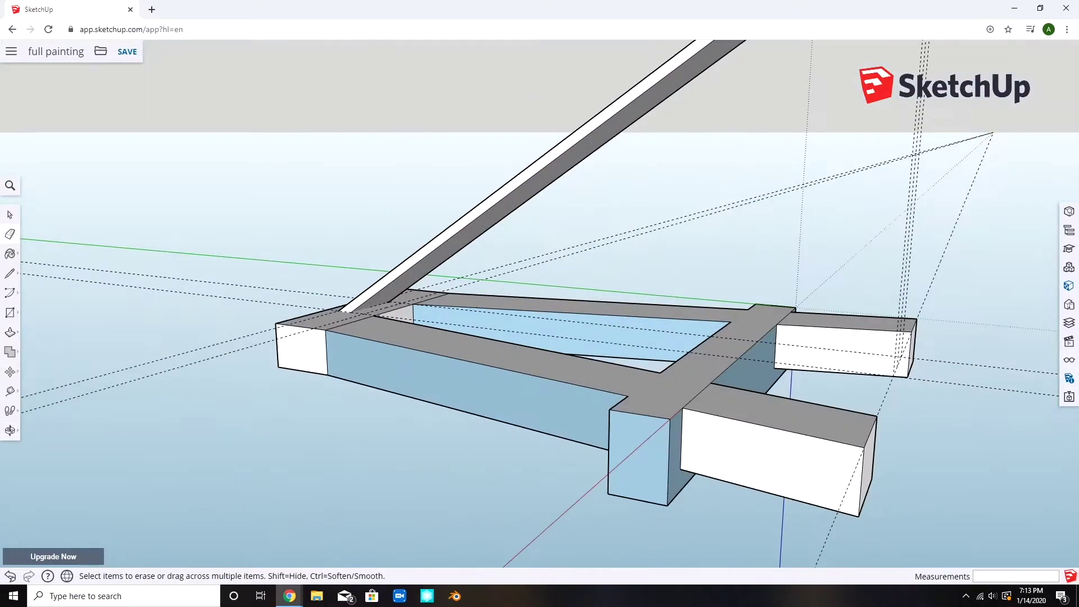
{"action": "key", "text": "p"}
{"action": "middle_click_drag", "start_coordinate": [540, 338], "coordinate": [540, 254]}
{"action": "scroll", "coordinate": [540, 338], "scroll_direction": "down", "scroll_amount": 5}
{"action": "middle_click_drag", "start_coordinate": [540, 338], "coordinate": [430, 244]}
{"action": "mouse_move", "coordinate": [540, 337]}
{"action": "middle_mouse_down"}
{"action": "mouse_move", "coordinate": [523, 252]}
{"action": "mouse_move", "coordinate": [472, 185]}
{"action": "middle_mouse_up"}
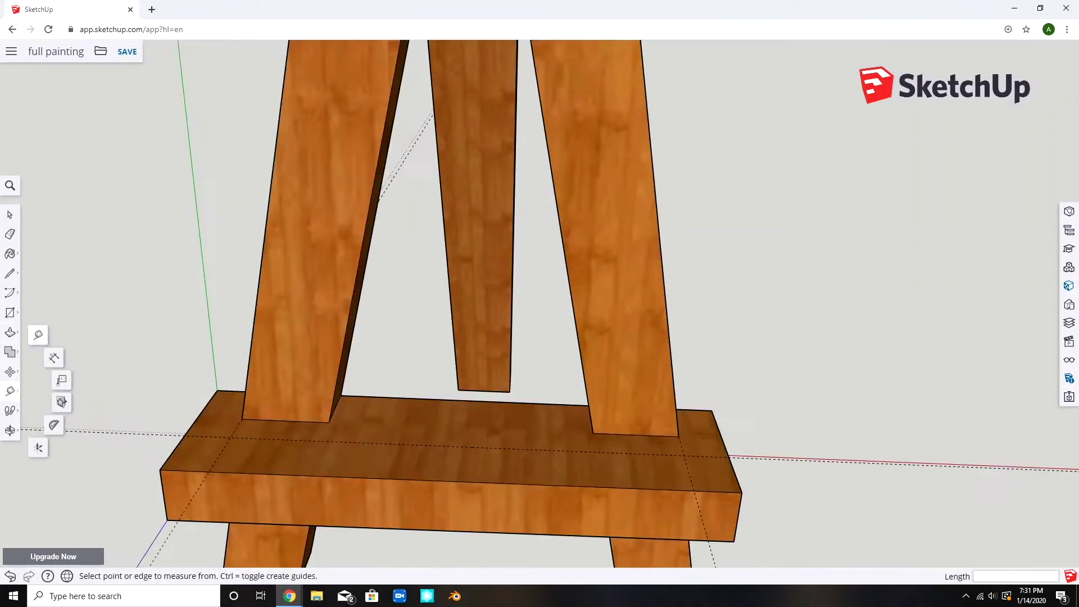
- Push/Pull the right leg's face out by 1.875"
{"action": "left_click", "coordinate": [636, 436]}
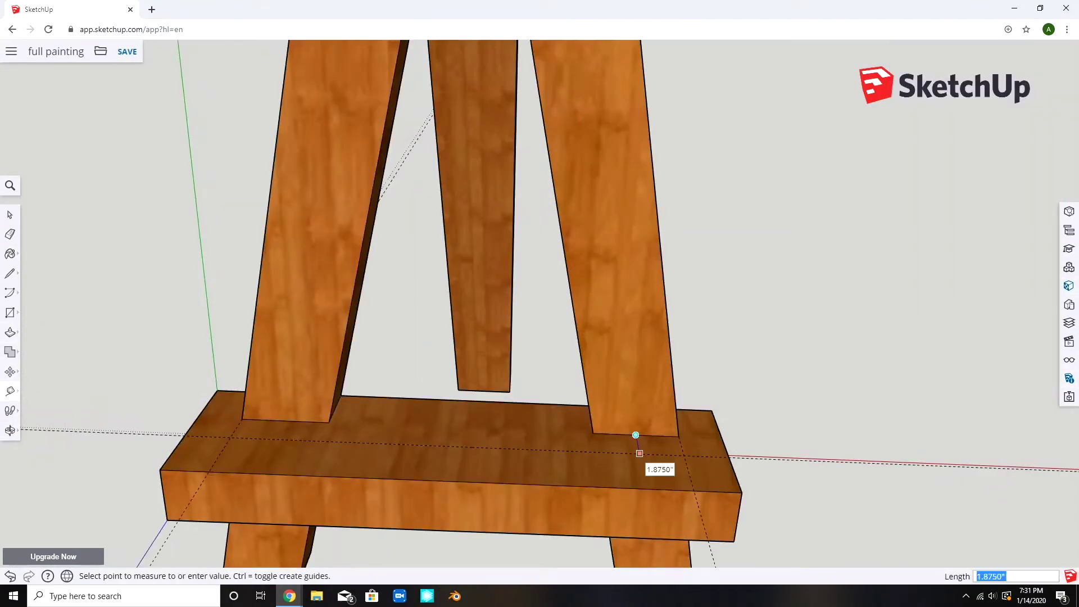
{"action": "key", "text": "Escape"}
{"action": "key", "text": "p"}
{"action": "left_click", "coordinate": [638, 439]}
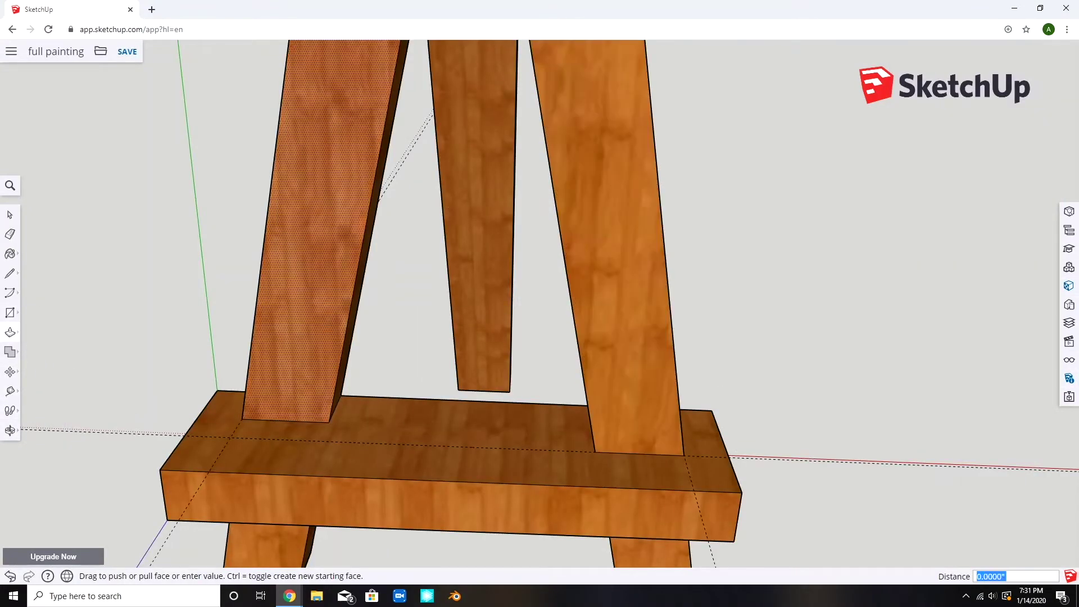
{"action": "type", "text": "75"}
{"action": "key", "text": "Return"}
{"action": "scroll", "coordinate": [540, 304], "scroll_direction": "down", "scroll_amount": 3}
{"action": "mouse_move", "coordinate": [539, 304]}
{"action": "middle_mouse_down"}
{"action": "mouse_move", "coordinate": [591, 253]}
{"action": "mouse_move", "coordinate": [540, 304]}
{"action": "middle_mouse_up"}
- Draw the canvas outline lines between the legs to close a panel face
{"action": "key", "text": "l"}
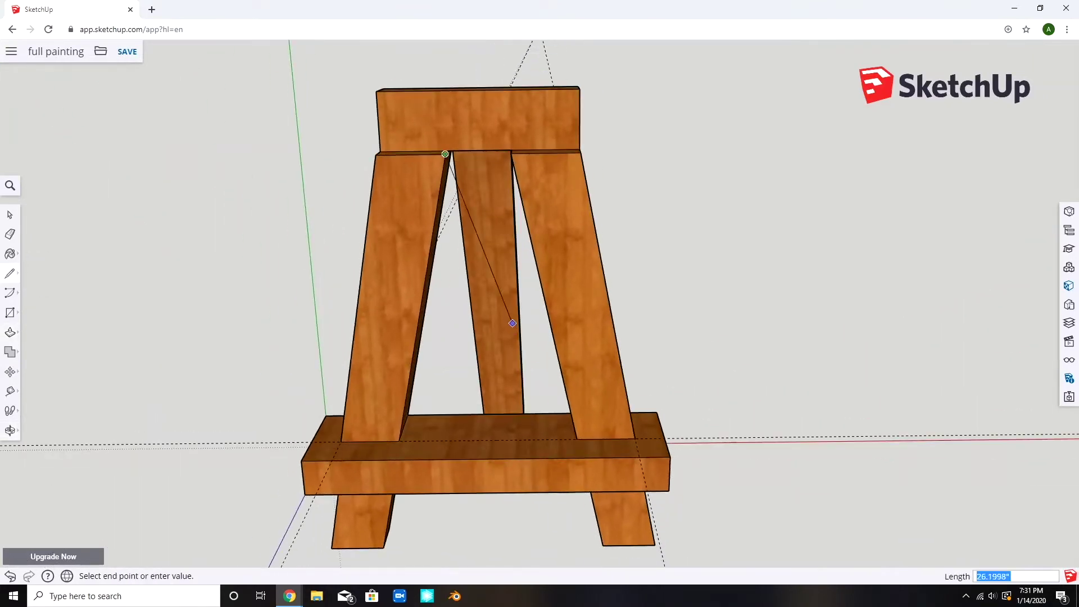
{"action": "left_click", "coordinate": [415, 424]}
{"action": "left_click", "coordinate": [446, 154]}
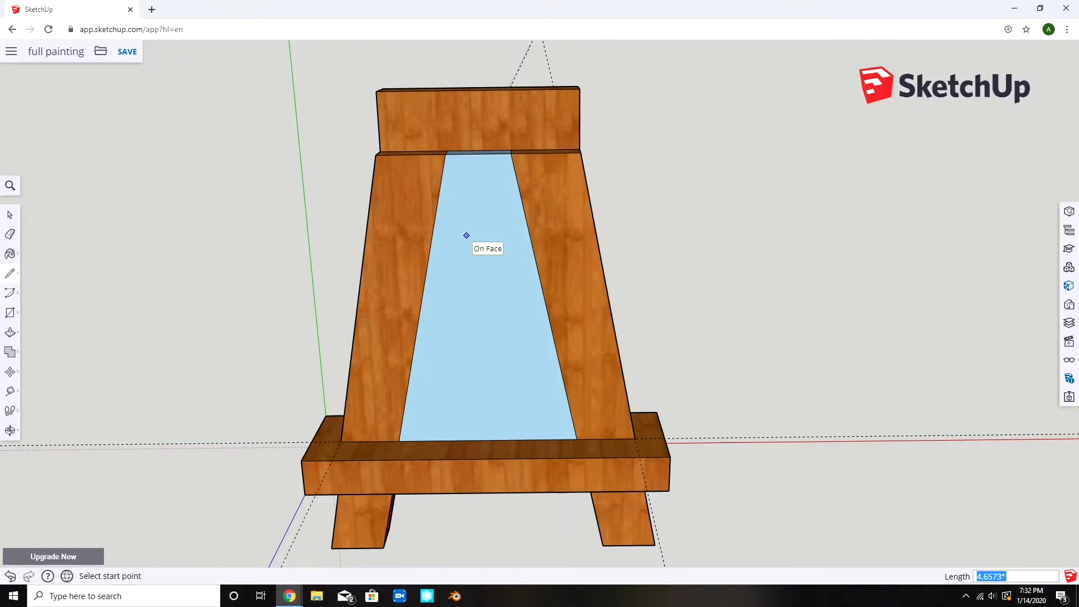
{"action": "left_click", "coordinate": [643, 152]}
{"action": "left_click", "coordinate": [582, 153]}
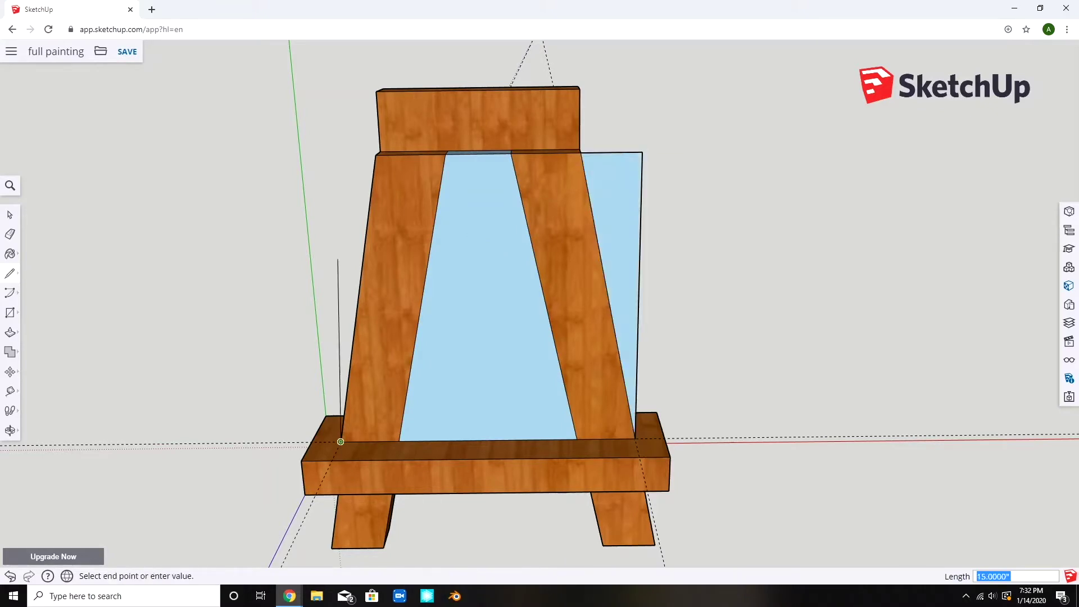
{"action": "left_click", "coordinate": [340, 441]}
- Finish the canvas outline at the right corner and erase stray edges under the easel
{"action": "key", "text": "e"}
{"action": "middle_click_drag", "start_coordinate": [386, 170], "coordinate": [386, 77]}
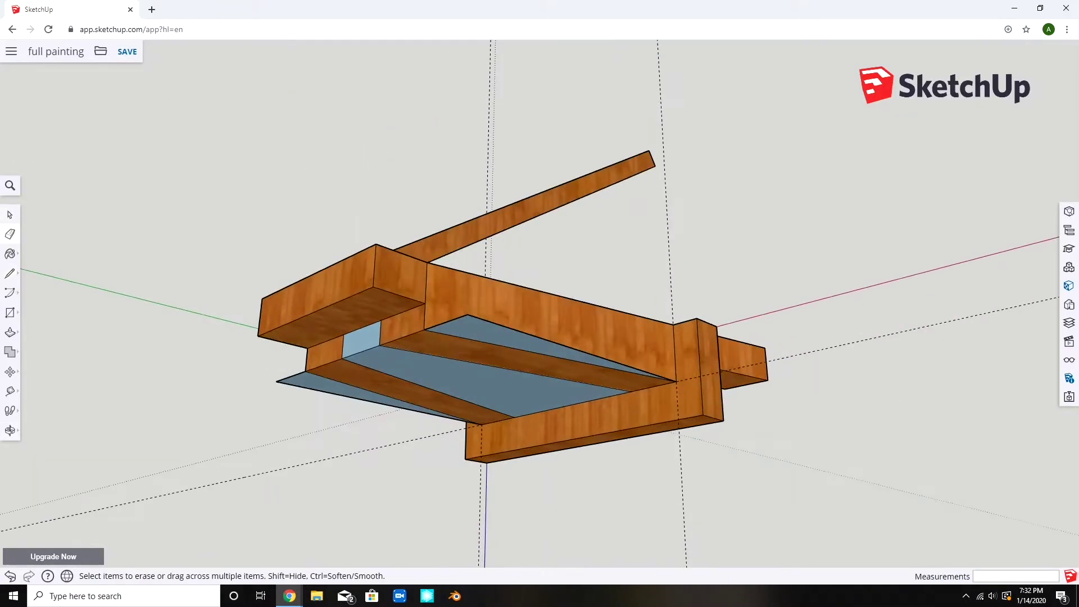
{"action": "left_click", "coordinate": [673, 354]}
{"action": "key", "text": "e"}
{"action": "mouse_move", "coordinate": [539, 253]}
{"action": "middle_mouse_down"}
{"action": "mouse_move", "coordinate": [540, 169]}
{"action": "mouse_move", "coordinate": [557, 270]}
{"action": "mouse_move", "coordinate": [507, 279]}
{"action": "mouse_move", "coordinate": [540, 303]}
{"action": "mouse_move", "coordinate": [472, 253]}
{"action": "mouse_move", "coordinate": [505, 321]}
{"action": "mouse_move", "coordinate": [540, 287]}
{"action": "mouse_move", "coordinate": [540, 212]}
{"action": "mouse_move", "coordinate": [539, 304]}
{"action": "middle_mouse_up"}
{"action": "key", "text": "l"}
{"action": "scroll", "coordinate": [361, 374], "scroll_direction": "up", "scroll_amount": 3}
{"action": "scroll", "coordinate": [353, 397], "scroll_direction": "up", "scroll_amount": 3}
- Give the canvas panel thickness and start painting its faces with plain colours
{"action": "left_click", "coordinate": [224, 391]}
{"action": "scroll", "coordinate": [540, 304], "scroll_direction": "down", "scroll_amount": 5}
{"action": "key", "text": "p"}
{"action": "scroll", "coordinate": [540, 304], "scroll_direction": "up", "scroll_amount": 5}
{"action": "key", "text": "b"}
{"action": "left_click", "coordinate": [628, 270]}
{"action": "left_click", "coordinate": [447, 270]}
{"action": "left_click", "coordinate": [932, 83]}
- Paint the front of the canvas white
{"action": "left_click", "coordinate": [912, 412]}
{"action": "left_click", "coordinate": [540, 295]}
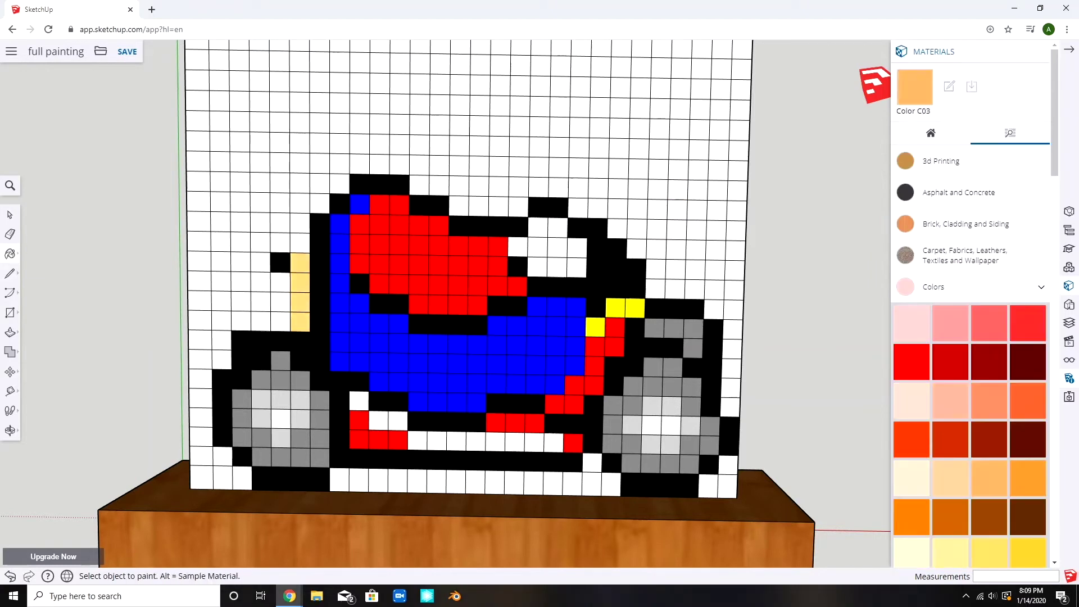
{"action": "scroll", "coordinate": [970, 338], "scroll_direction": "down", "scroll_amount": 3}
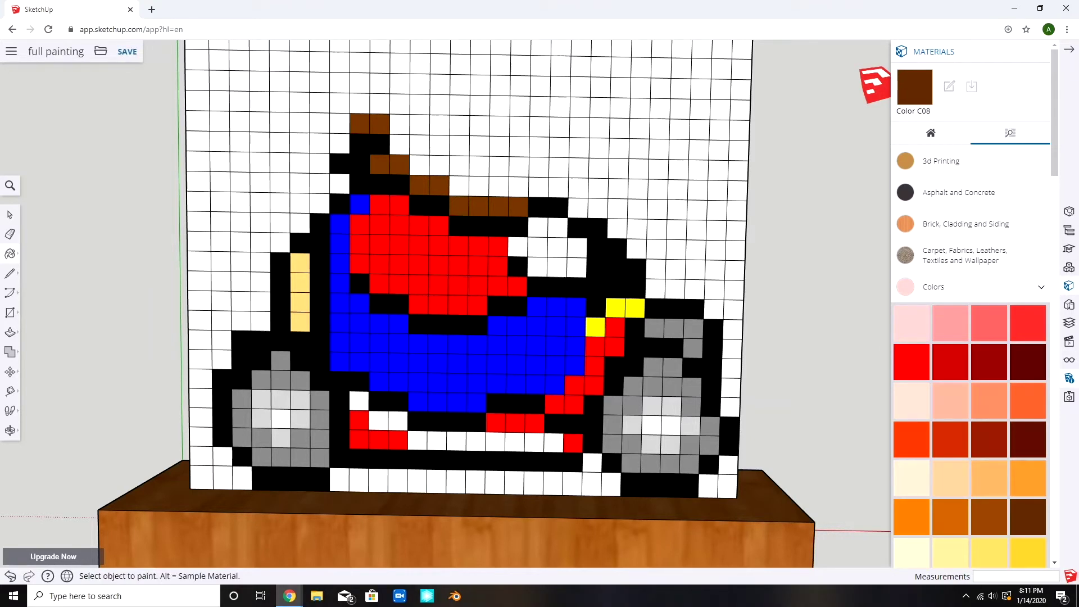
- Paint a red cell block near the top-left and a black outline path upward
{"action": "middle_click_drag", "start_coordinate": [472, 320], "coordinate": [510, 409], "text": "shift"}
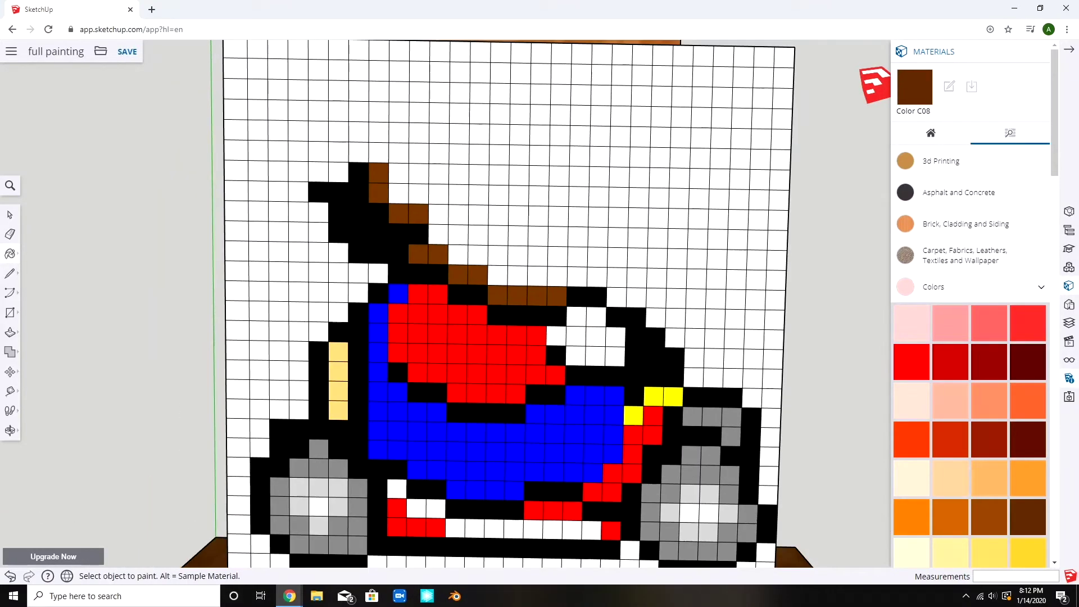
{"action": "scroll", "coordinate": [349, 135], "scroll_direction": "up", "scroll_amount": 3}
{"action": "left_click", "coordinate": [348, 135]}
{"action": "scroll", "coordinate": [349, 135], "scroll_direction": "down", "scroll_amount": 5}
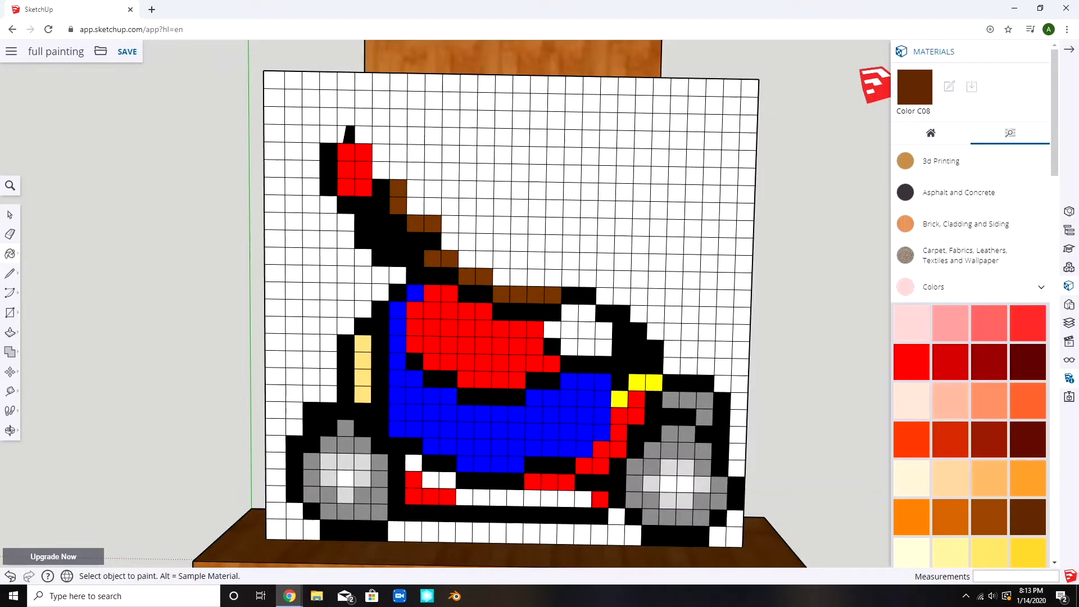
{"action": "middle_click_drag", "start_coordinate": [507, 320], "coordinate": [506, 303]}
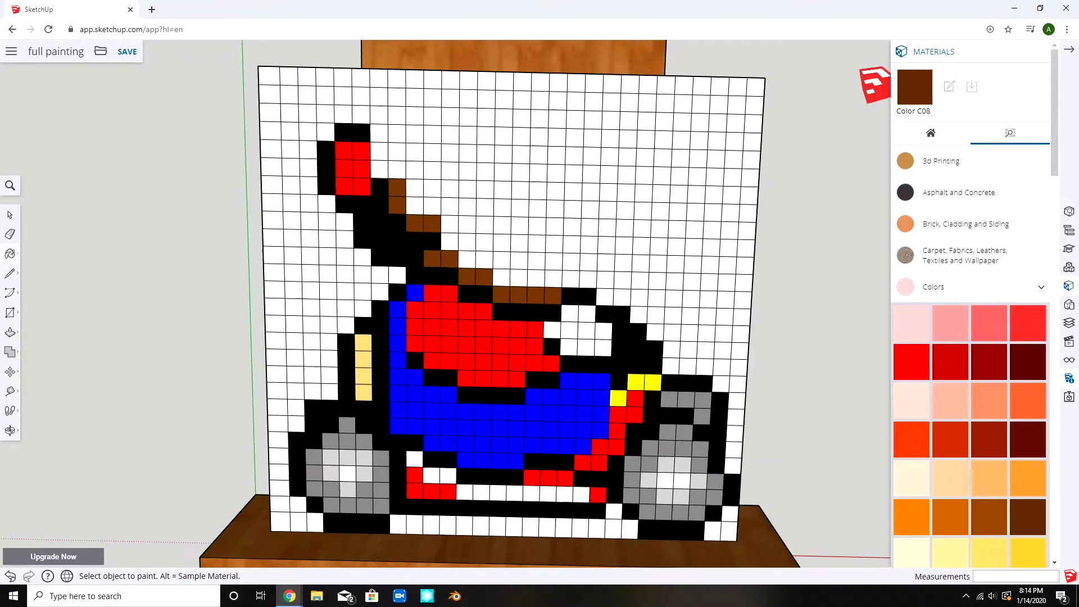
{"action": "scroll", "coordinate": [674, 295], "scroll_direction": "up", "scroll_amount": 2}
{"action": "left_click", "coordinate": [542, 262]}
{"action": "left_click", "coordinate": [577, 236]}
{"action": "left_click", "coordinate": [603, 203]}
{"action": "left_click", "coordinate": [581, 167]}
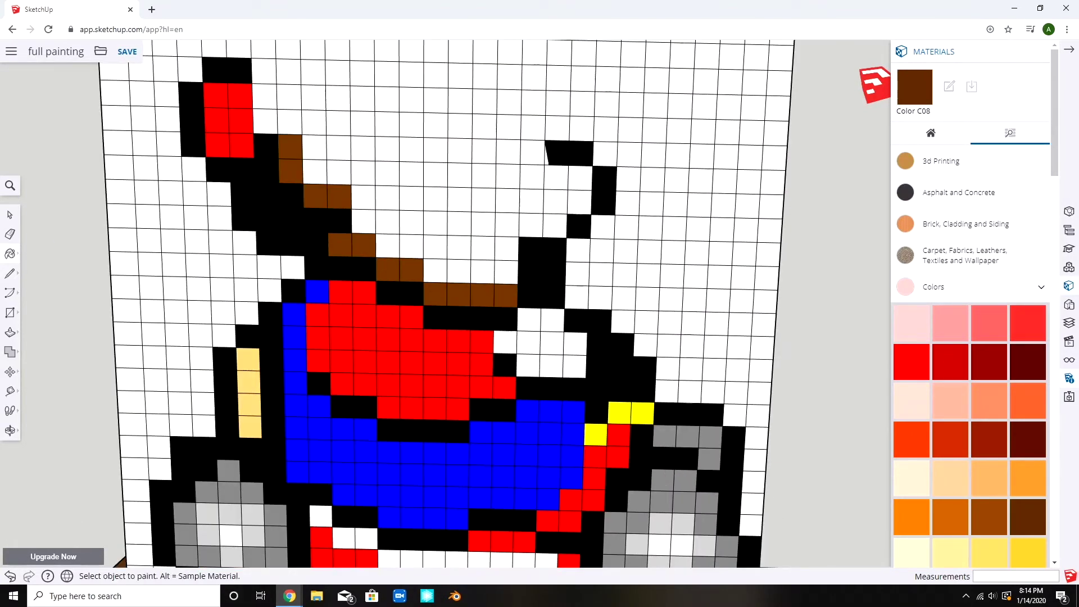
{"action": "left_click", "coordinate": [534, 127]}
{"action": "scroll", "coordinate": [447, 303], "scroll_direction": "down", "scroll_amount": 3}
- Fill face cells light yellow, turn a stray black cell white, then undo
{"action": "left_click", "coordinate": [468, 381]}
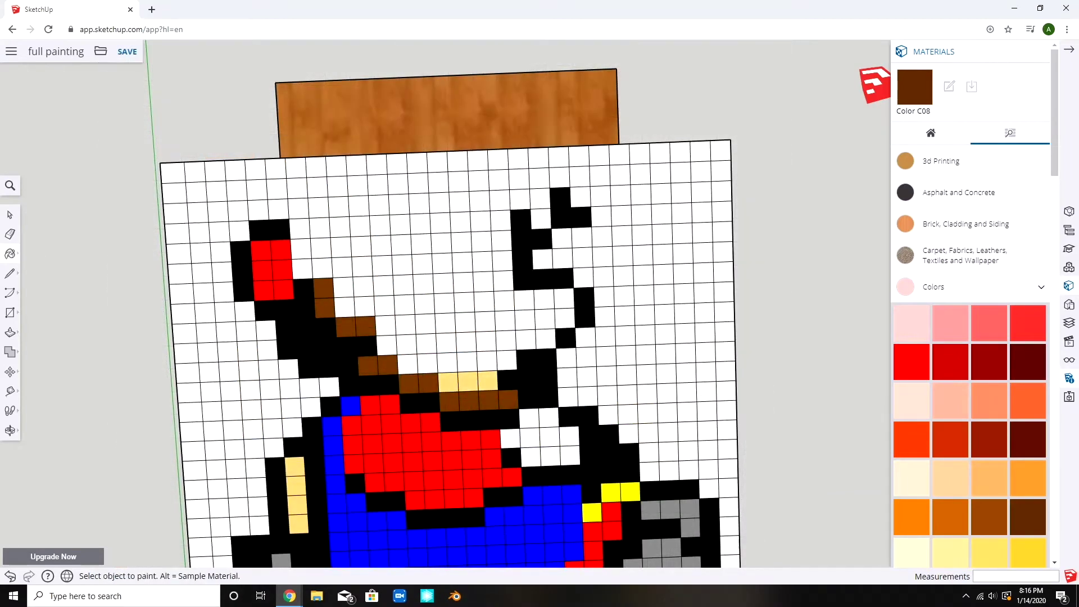
{"action": "left_click", "coordinate": [467, 362]}
{"action": "left_click", "coordinate": [428, 363]}
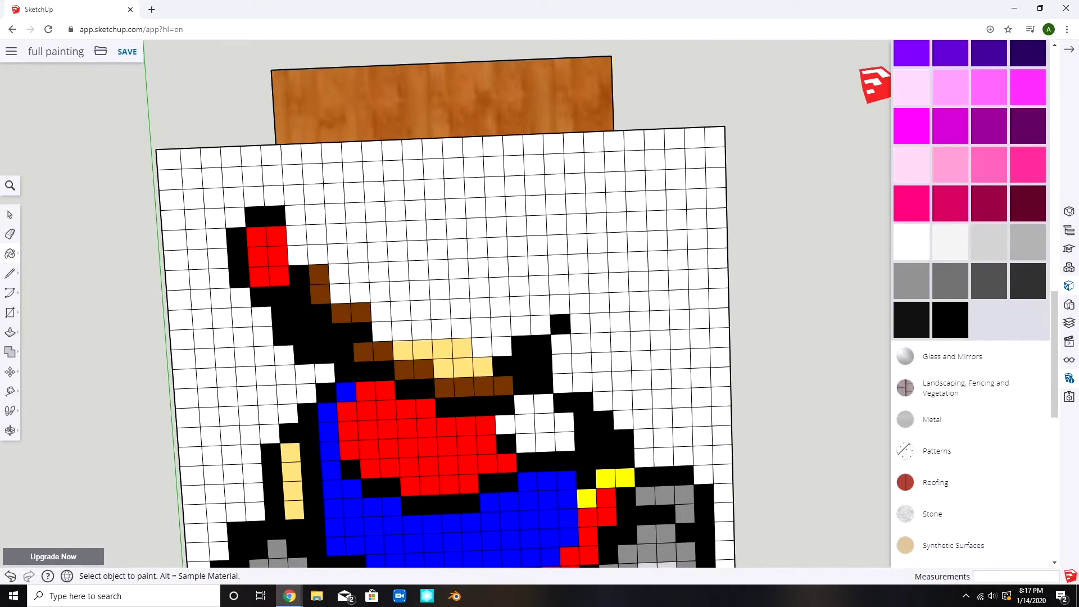
{"action": "left_click", "coordinate": [560, 324]}
{"action": "key", "text": "alt"}
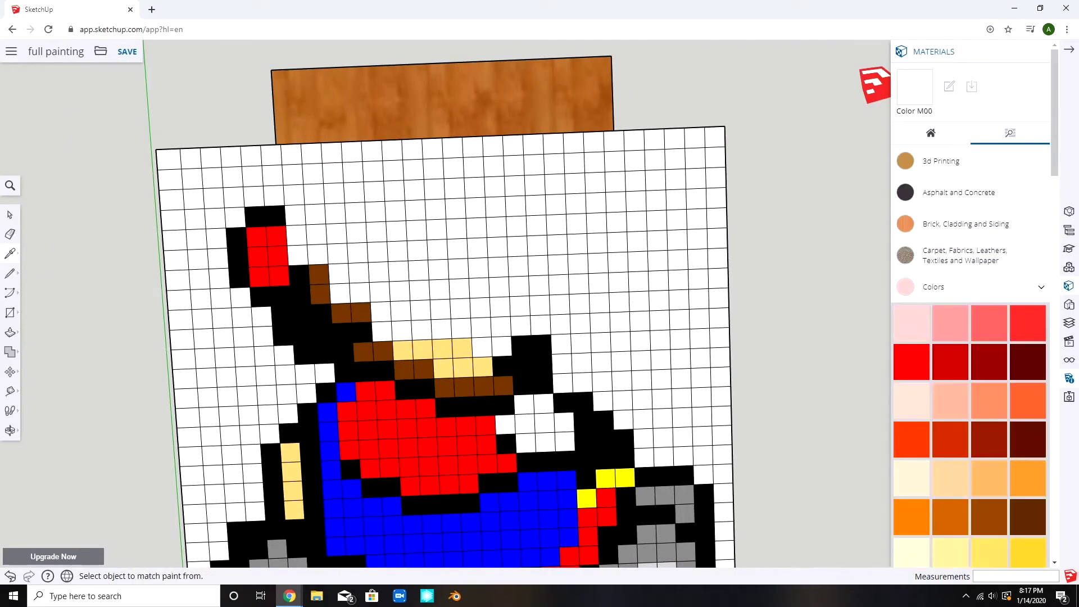
{"action": "key", "text": "ctrl+z"}
{"action": "key", "text": "ctrl+z"}
{"action": "key", "text": "ctrl+z"}
{"action": "key", "text": "ctrl+z"}
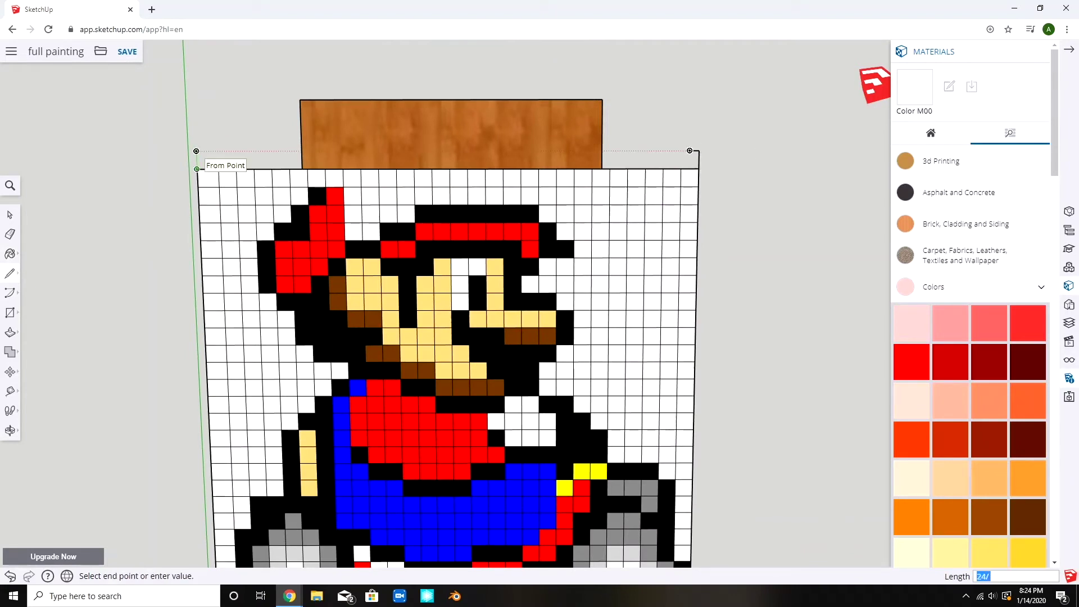
- Close a new white strip along the top edge of the canvas
{"action": "left_click", "coordinate": [700, 151]}
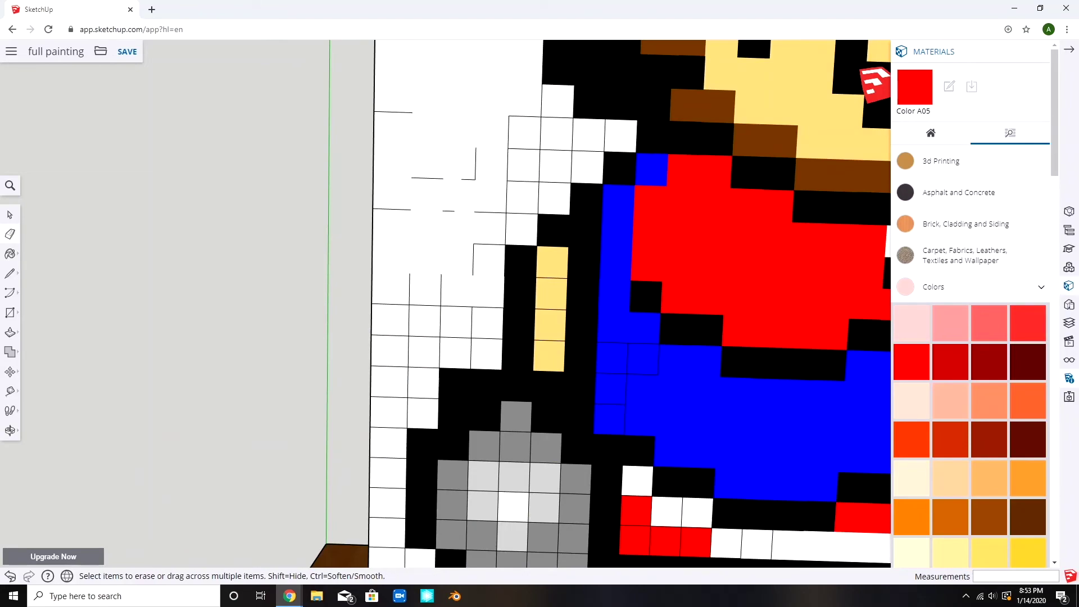
- Erase the grid edges across the white area and view the finished easel from the side
{"action": "left_click_drag", "start_coordinate": [411, 179], "coordinate": [542, 99]}
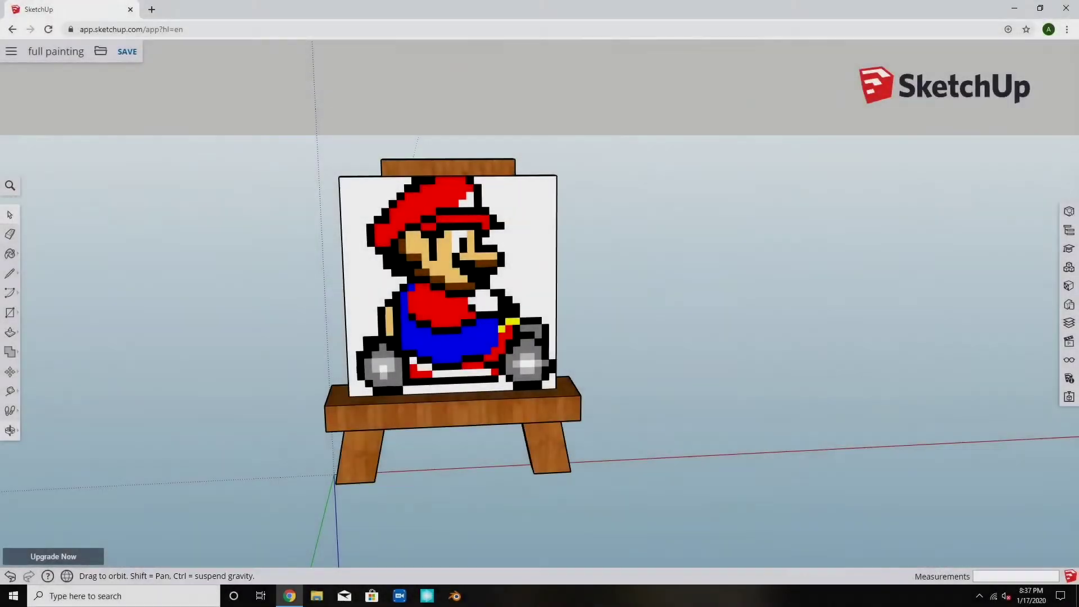
{"action": "mouse_move", "coordinate": [540, 337]}
{"action": "middle_mouse_down"}
{"action": "mouse_move", "coordinate": [388, 337]}
{"action": "mouse_move", "coordinate": [506, 338]}
{"action": "mouse_move", "coordinate": [405, 338]}
{"action": "middle_mouse_up"}
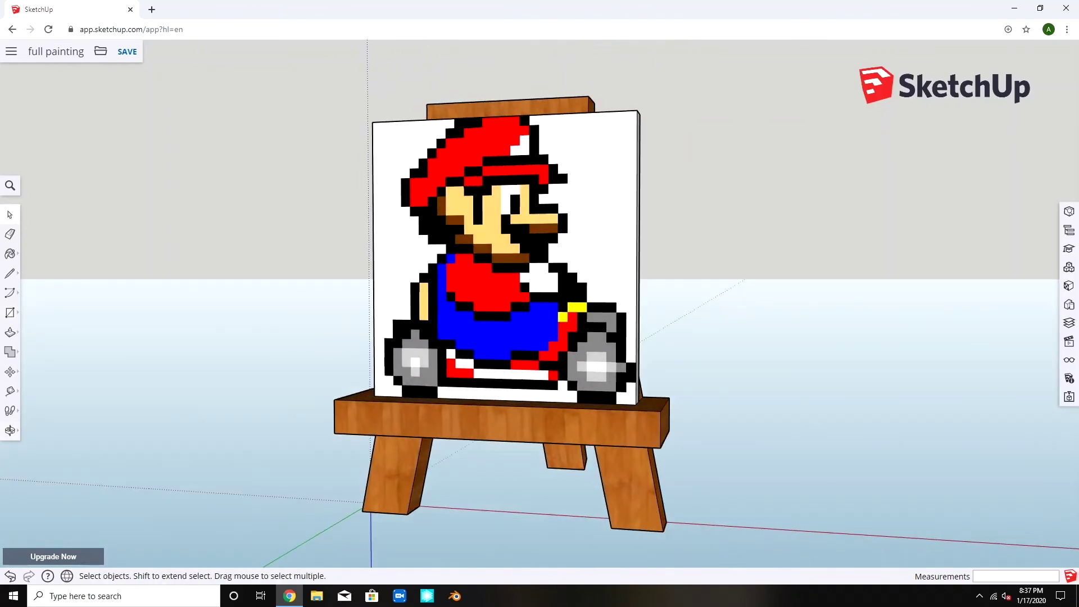